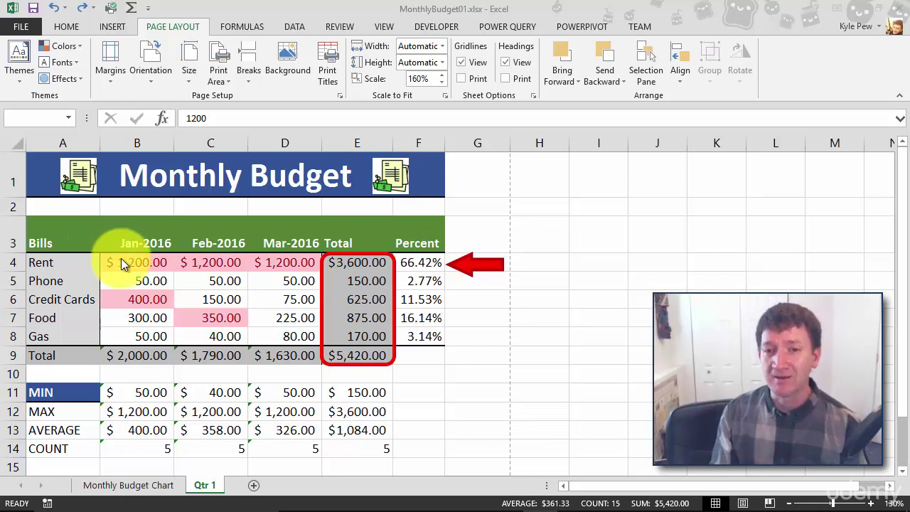
- Clear the monthly bill amounts in B4:D8, keeping the total formulas
left_click(133, 262)
left_click_drag(133, 262, 270, 339)
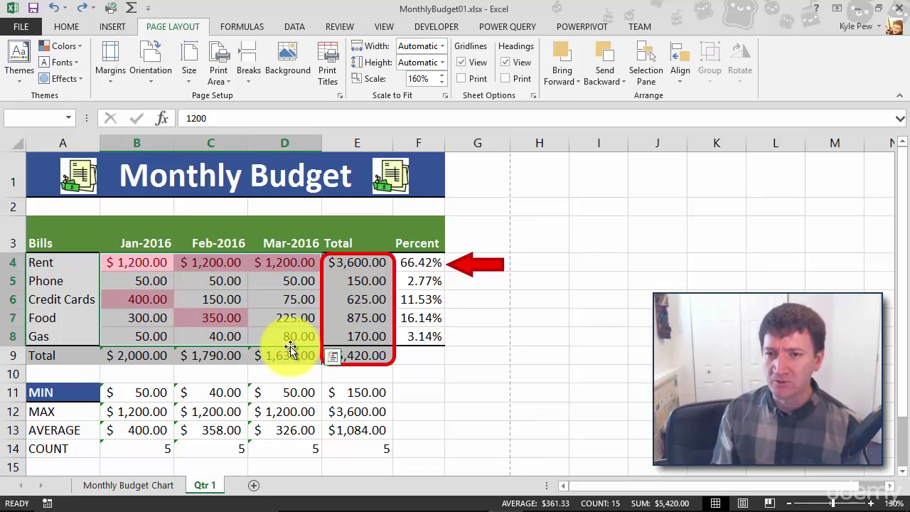
key("Delete")
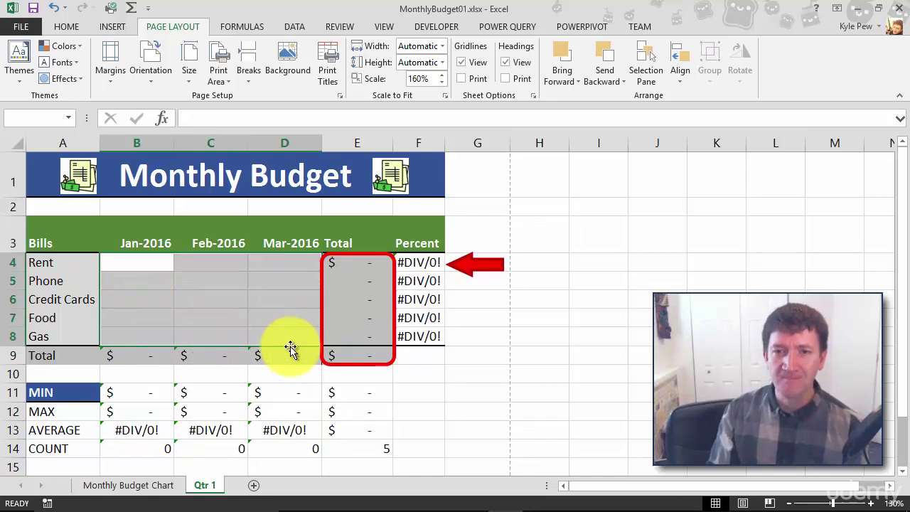
- Replace the three date headers in B3:D3 with the generic labels Month 1, Month 2 and Month 3
left_click_drag(131, 251, 256, 235)
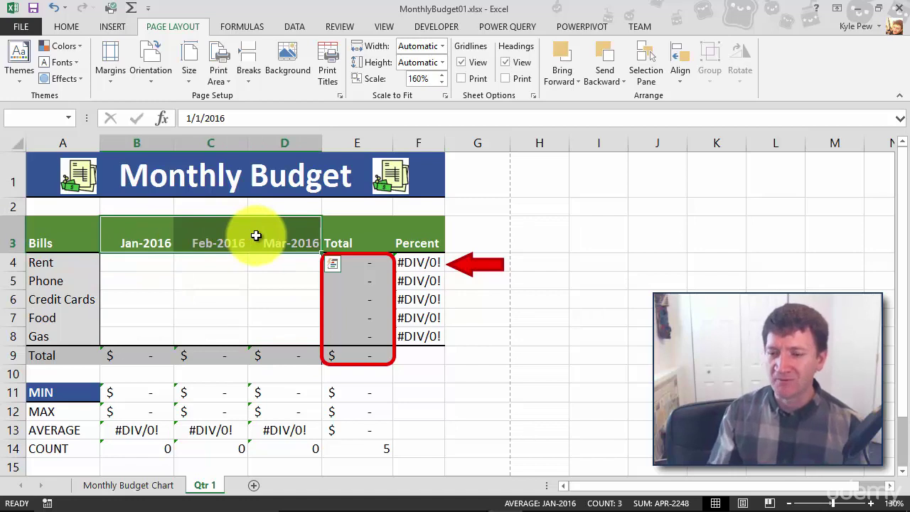
key("Delete")
key("shift+BackSpace")
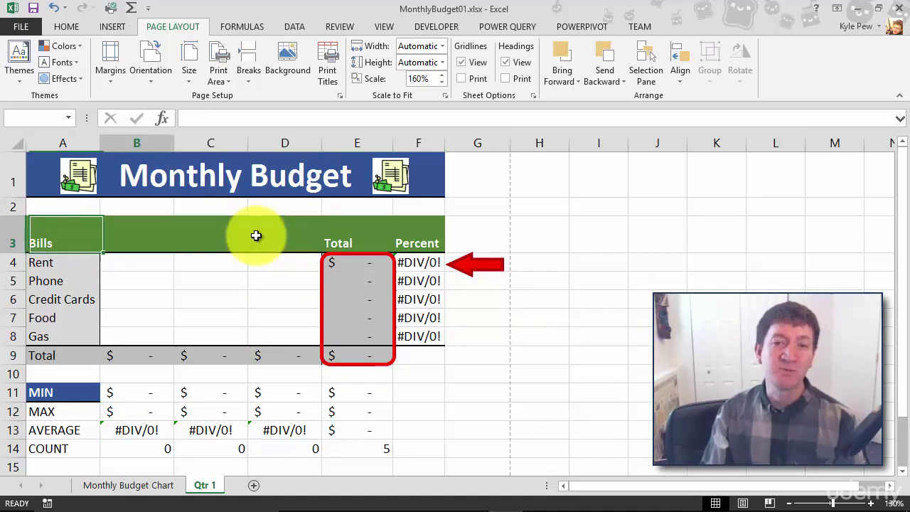
type("Month")
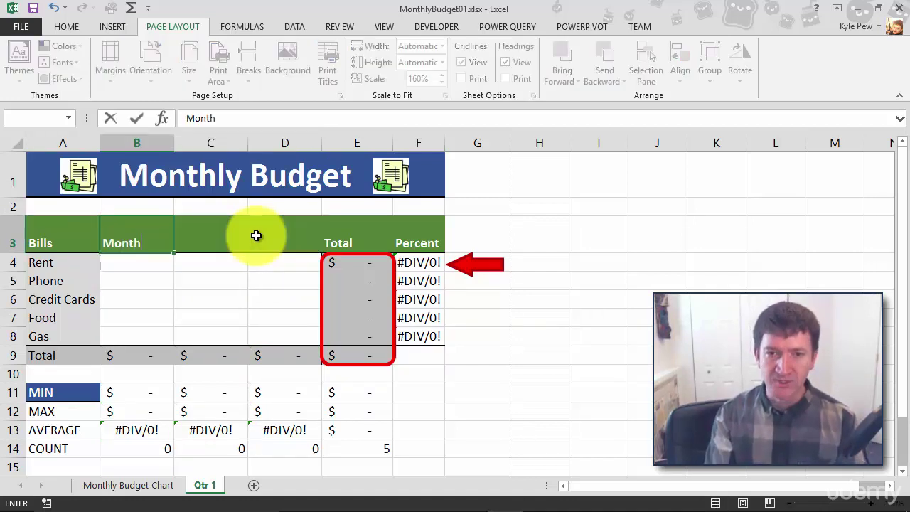
type(" 1")
key("Tab")
type("Month 2")
key("Tab")
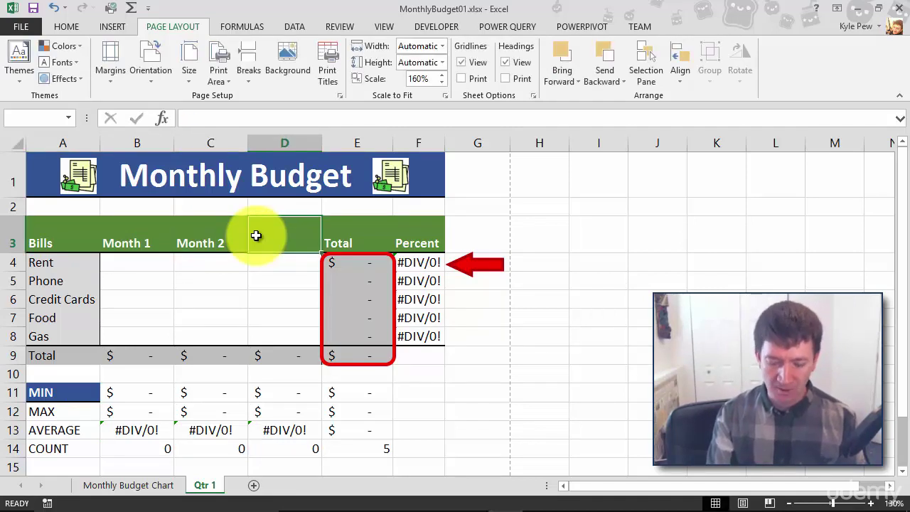
type("Month 3")
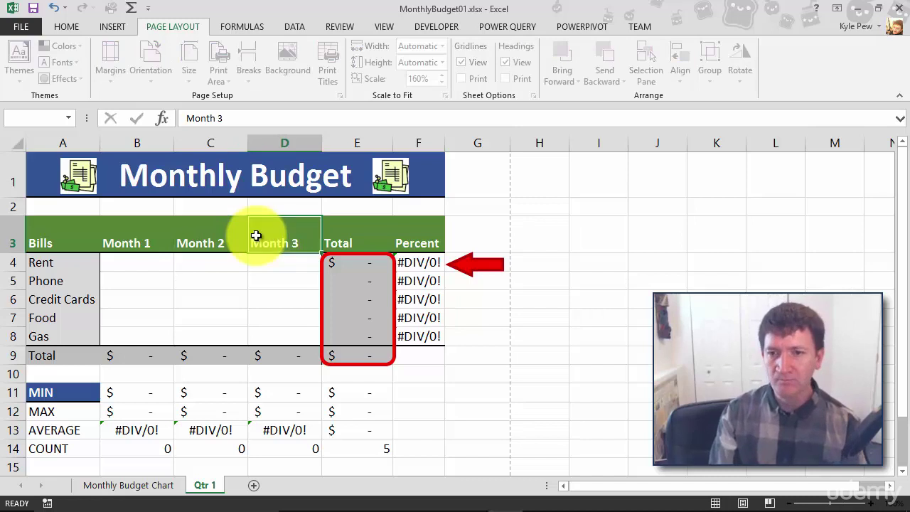
key("Return")
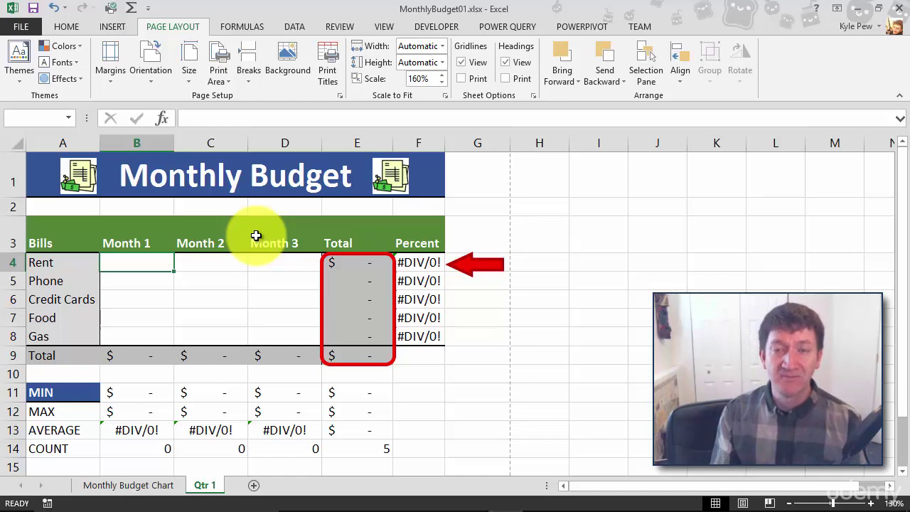
- Start saving a copy of the workbook in the Excel Template (*.xltx) format, dismissing the credentials request
left_click(31, 33)
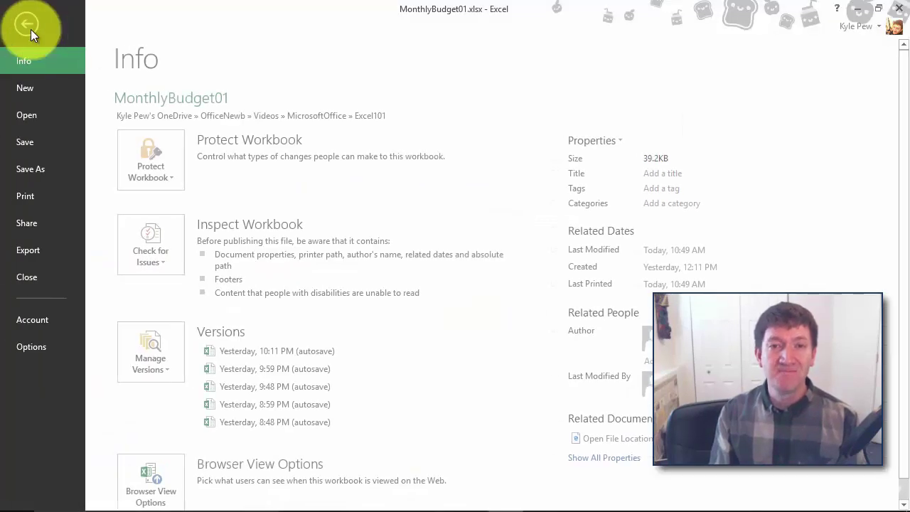
left_click(41, 168)
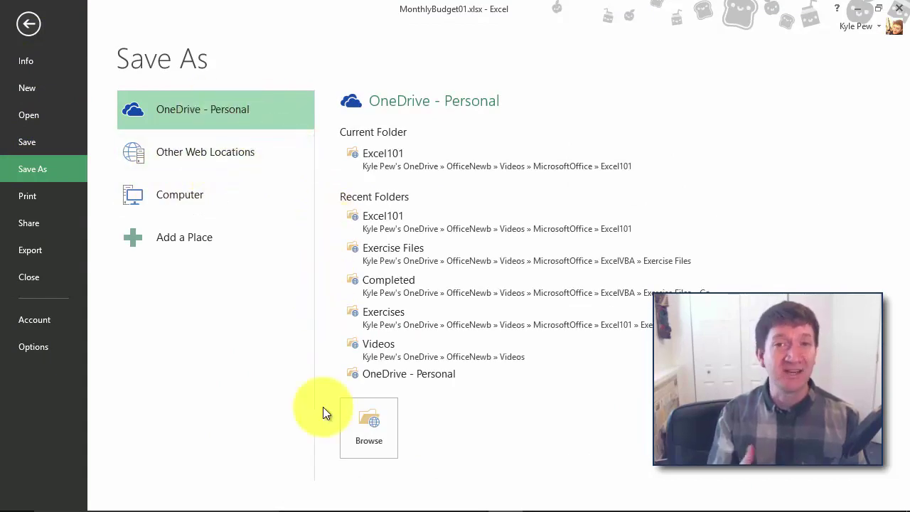
left_click(365, 417)
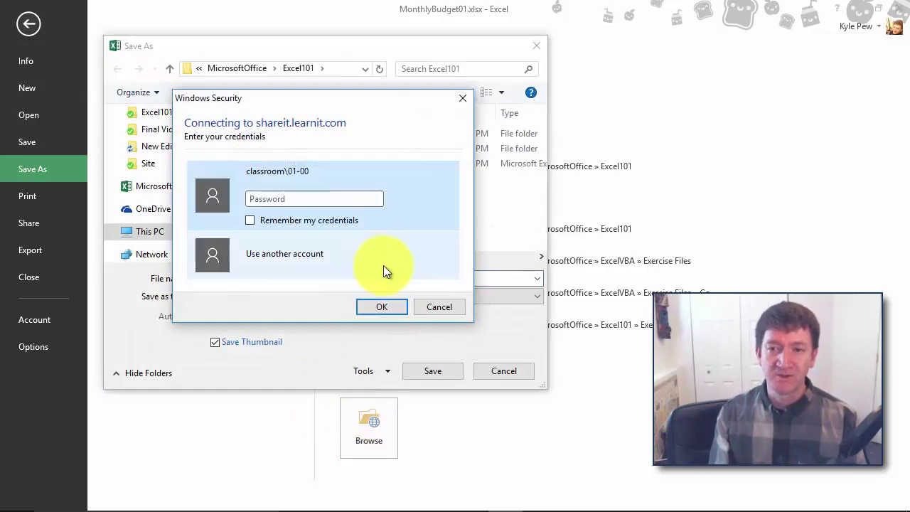
left_click(440, 306)
left_click_drag(265, 50, 199, 22)
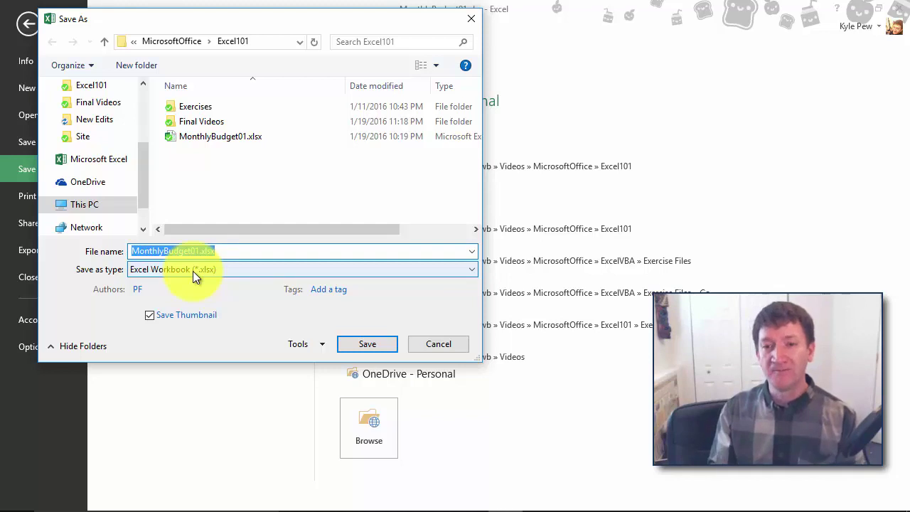
left_click(155, 271)
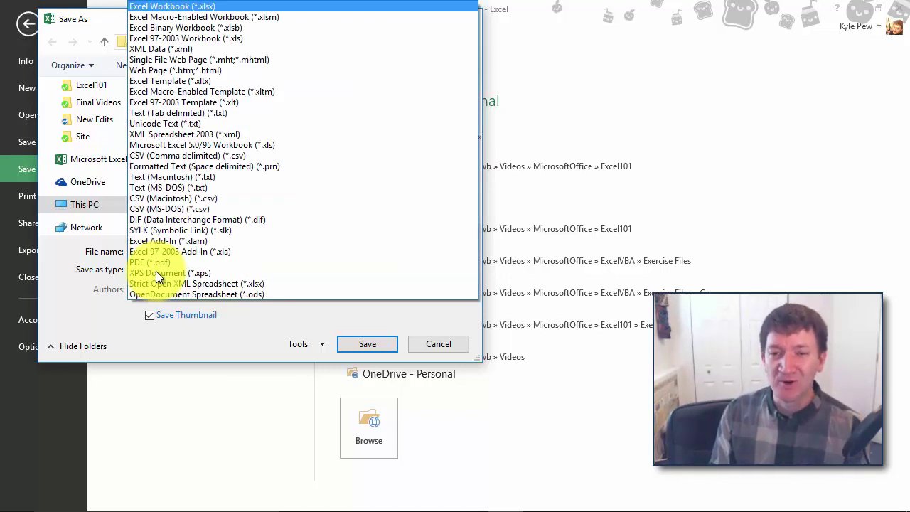
left_click(209, 82)
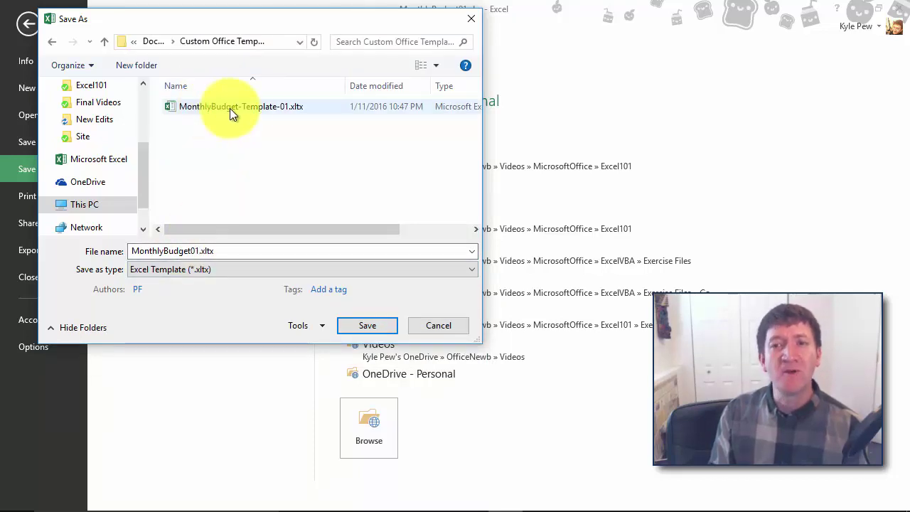
- Rename the template file as AwesomeMonthlyBudget-Template.xltx
double_click(199, 250)
key("Home")
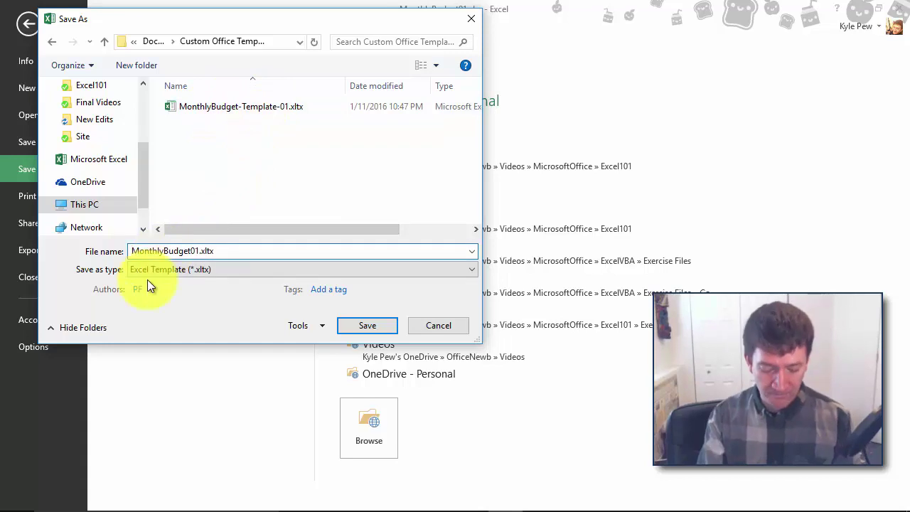
type("Awesome")
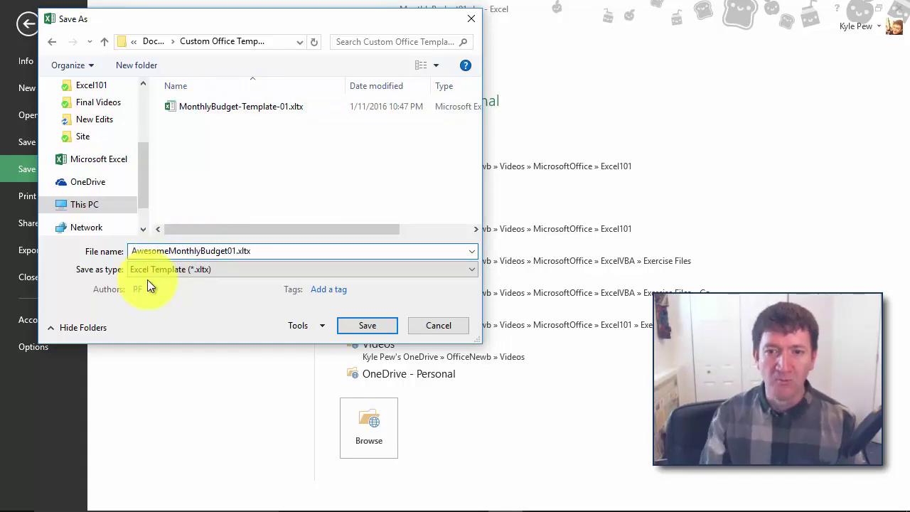
left_click(235, 250)
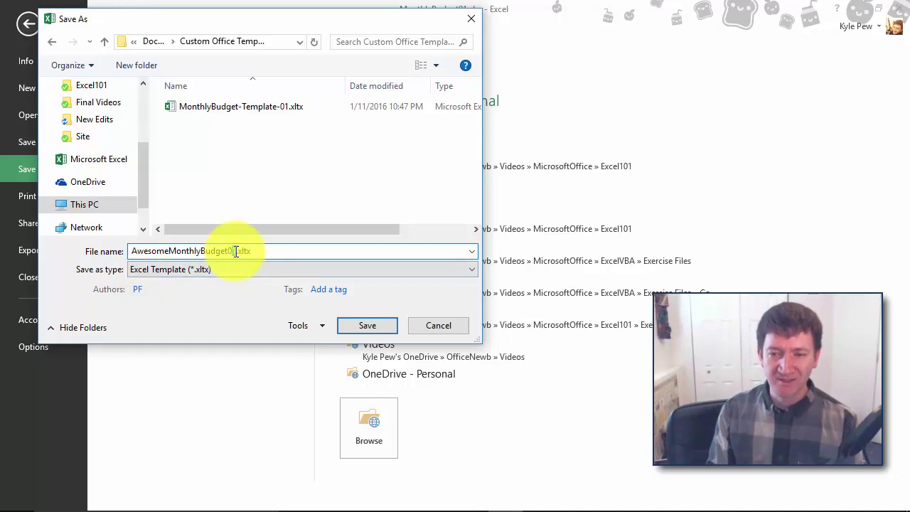
key("BackSpace")
key("BackSpace")
type("-Templa")
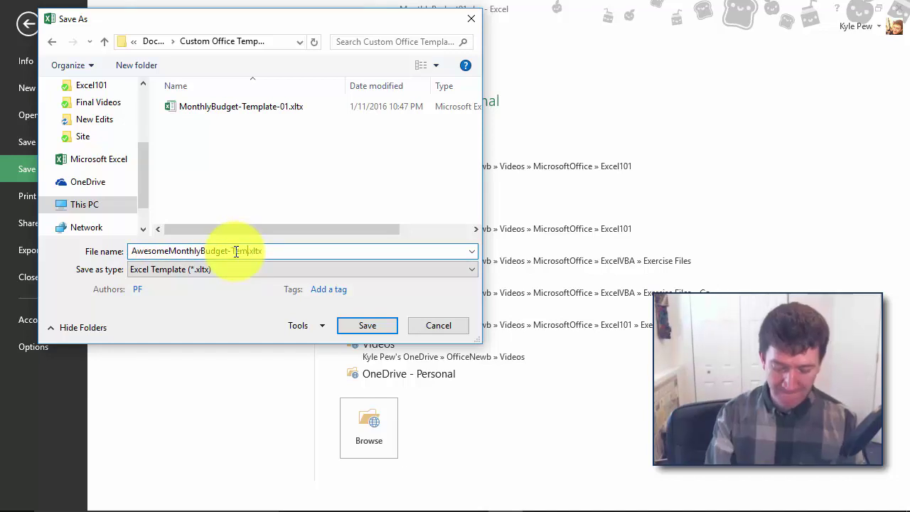
type("te")
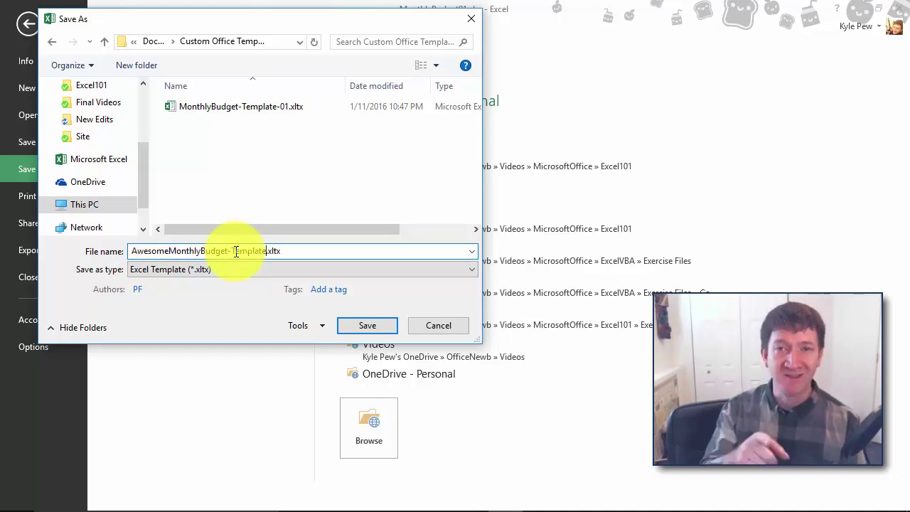
left_click(373, 326)
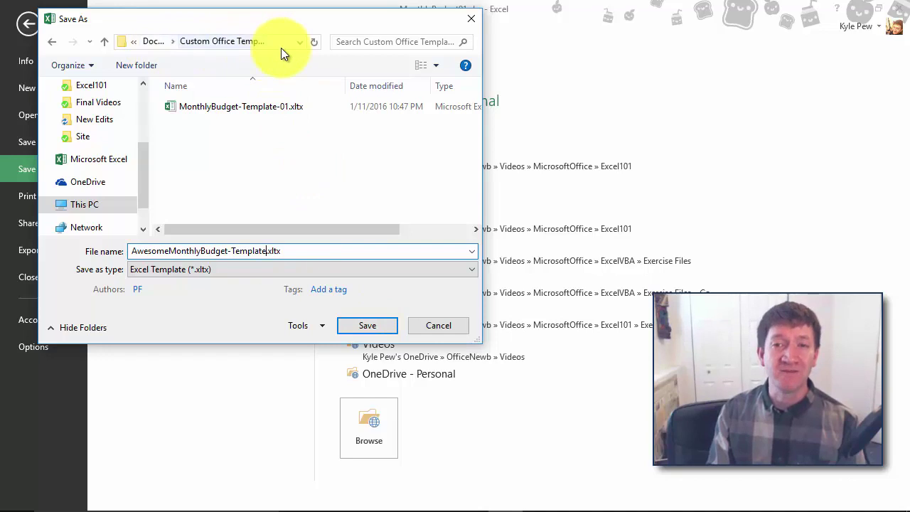
- Check the full path of the destination folder and save the template in Custom Office Templates
left_click(301, 42)
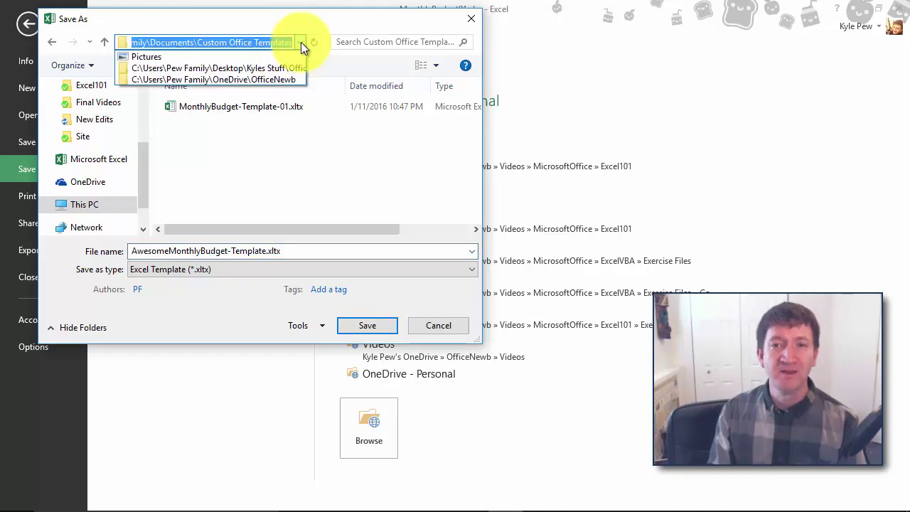
left_click(301, 42)
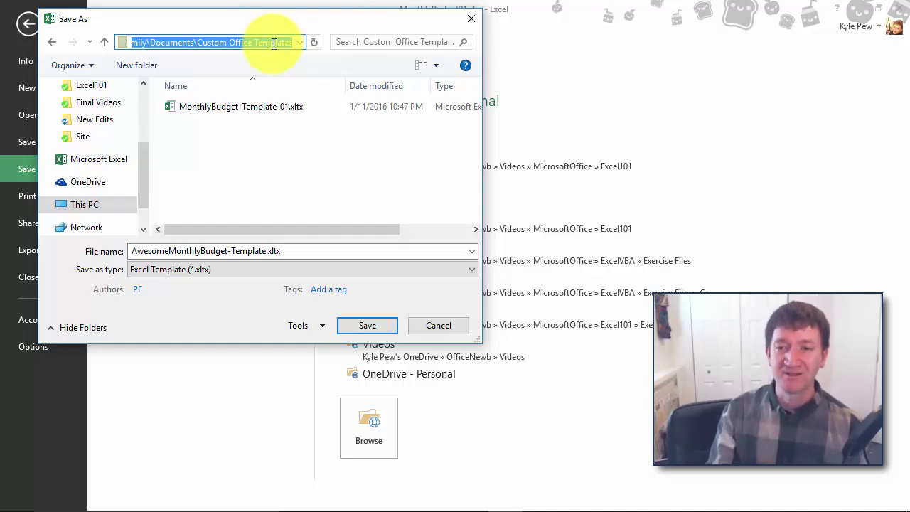
left_click(355, 322)
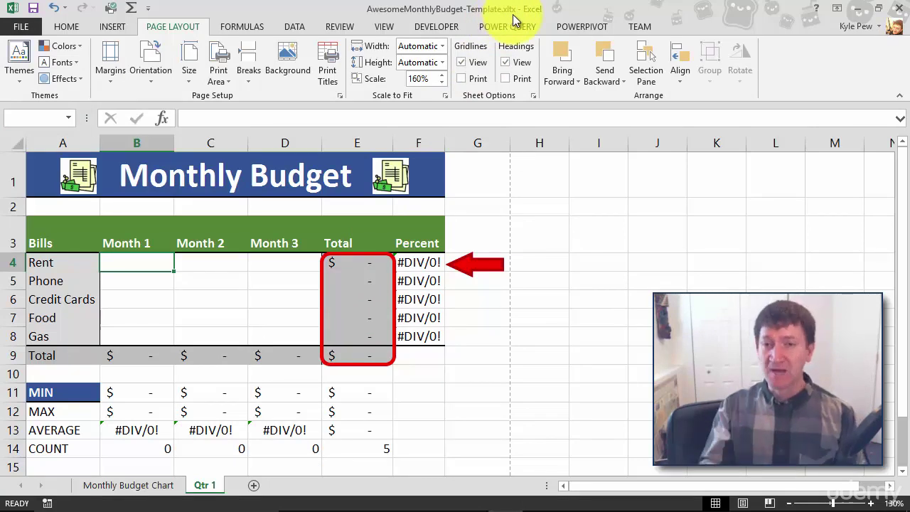
- Close the saved template and bring up the choice of templates for a new workbook
left_click(22, 27)
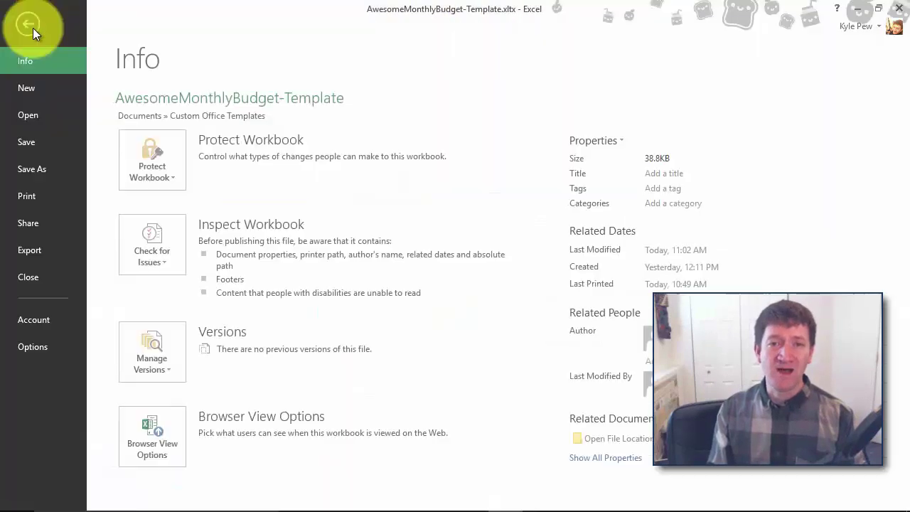
left_click(24, 273)
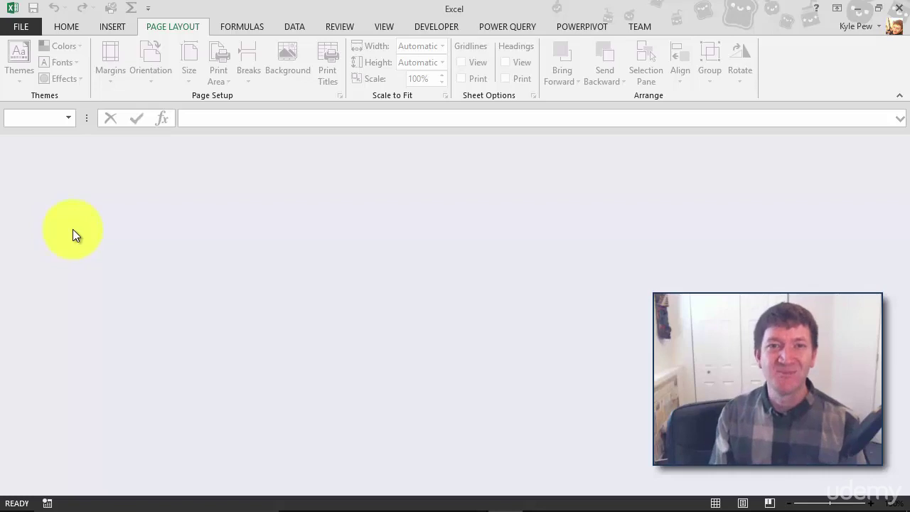
left_click(23, 34)
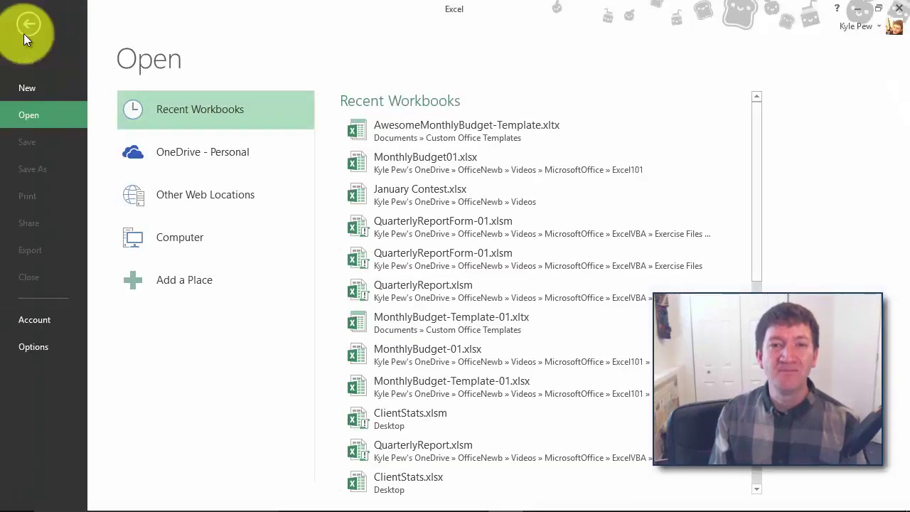
left_click(35, 82)
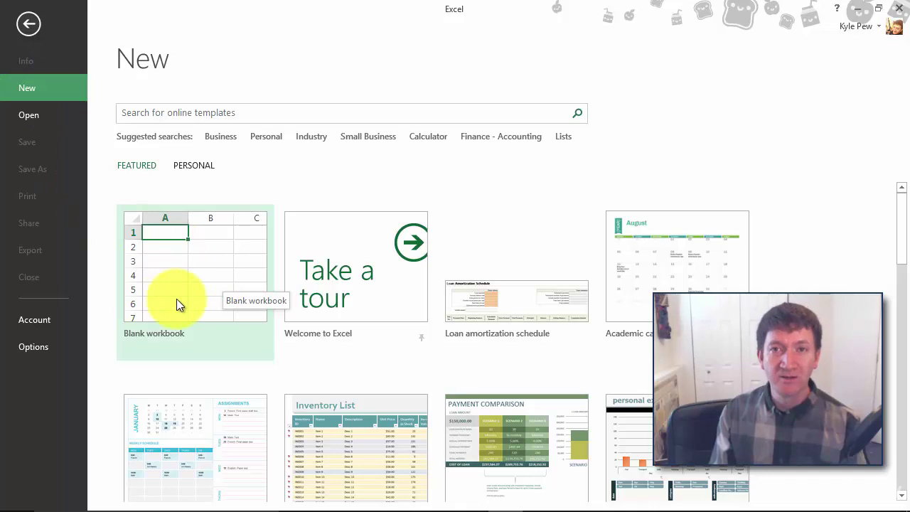
- Look through the featured templates offered for new workbooks
scroll(479, 267, "down", 5)
scroll(479, 267, "down", 2)
scroll(479, 268, "up", 5)
scroll(479, 268, "up", 2)
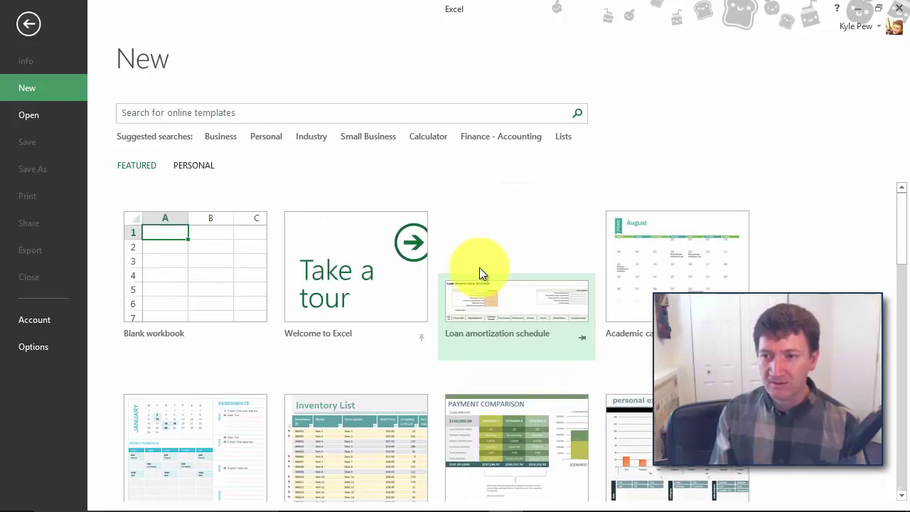
scroll(479, 268, "down", 3)
scroll(498, 268, "up", 3)
scroll(312, 381, "down", 4)
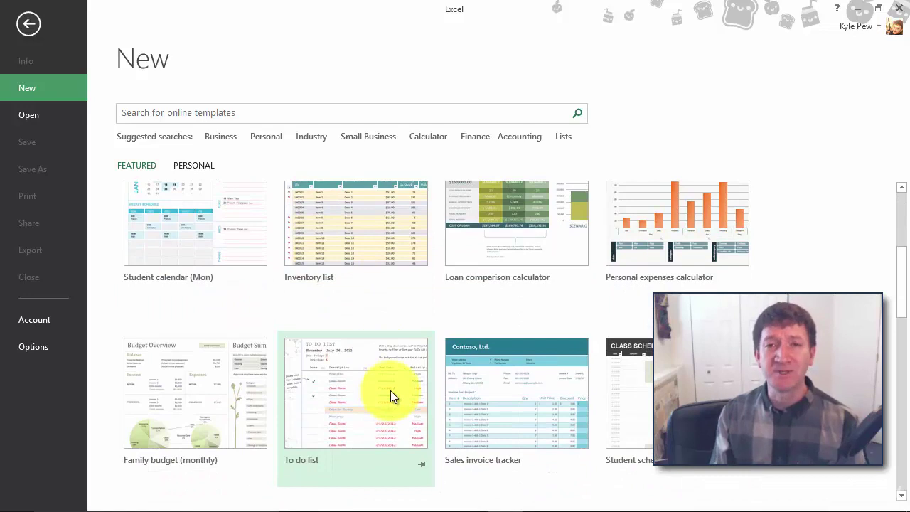
scroll(391, 390, "up", 4)
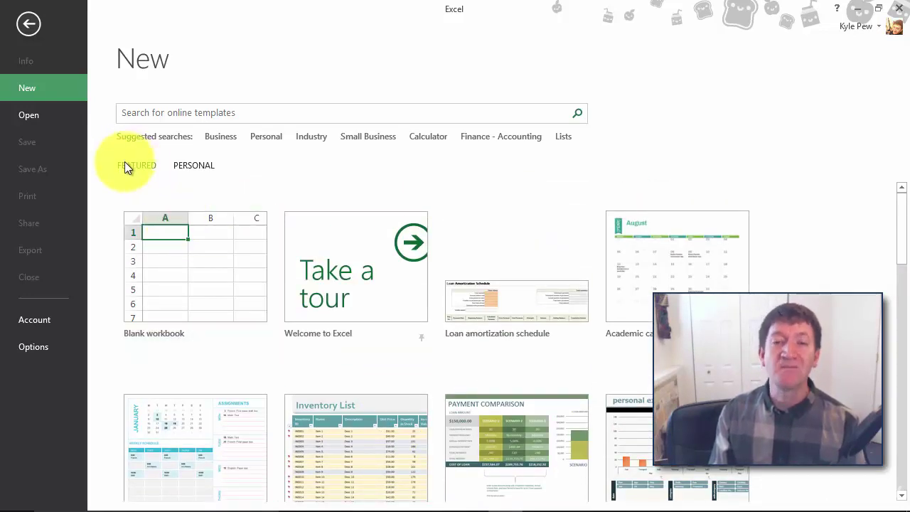
- Create a new workbook from the personal template AwesomeMonthlyBudget-Template
left_click(203, 166)
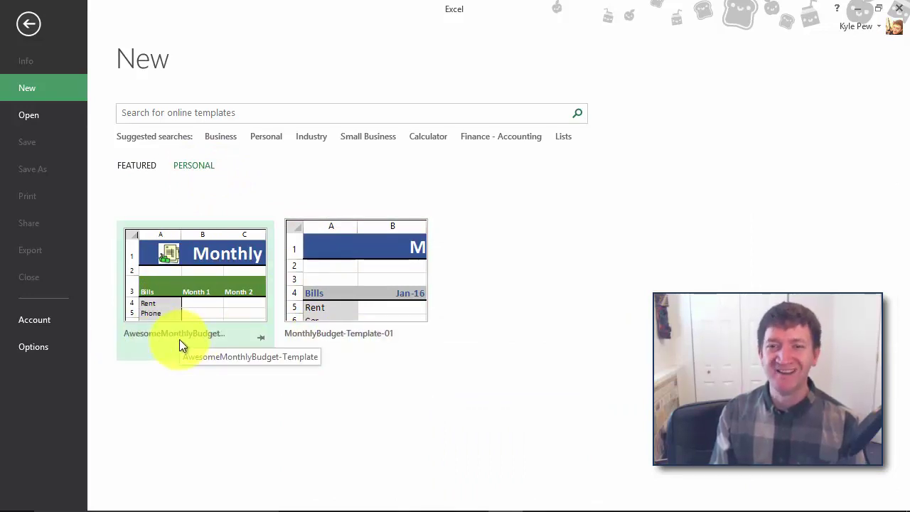
left_click(186, 271)
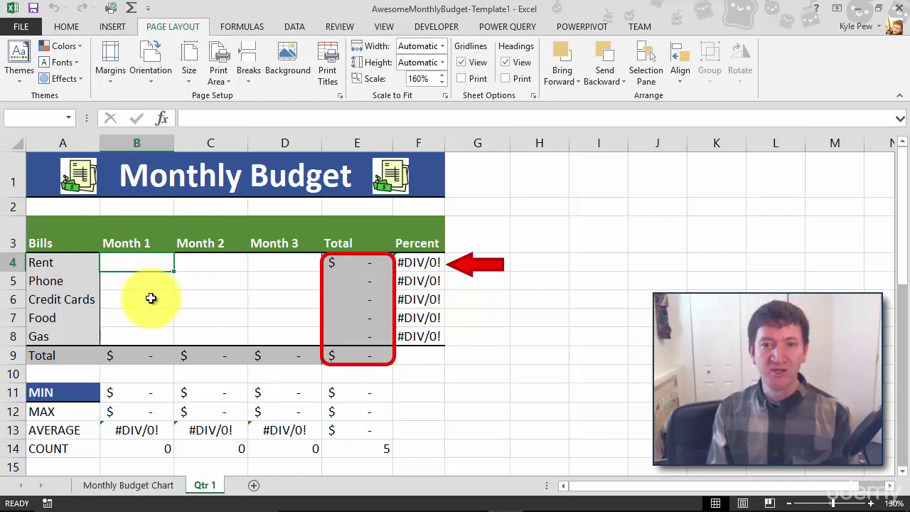
- Replace the three month placeholder headings in row 3 with Apr-2016, May-2016 and Jun-2016
left_click(135, 233)
type("Apr")
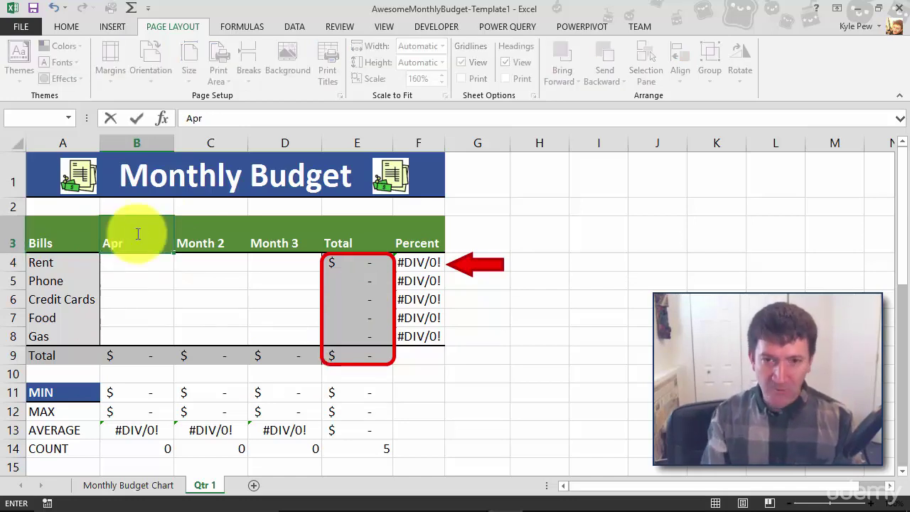
type("-2016")
key("Tab")
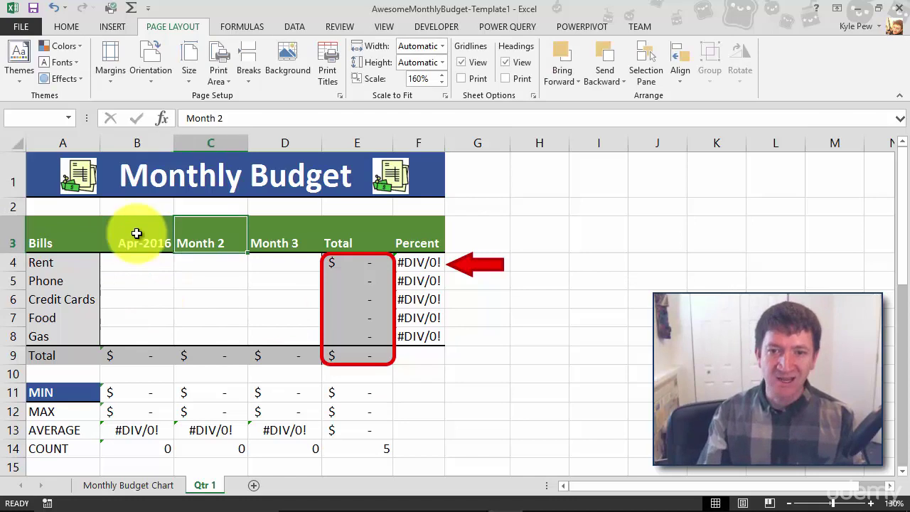
type("May-")
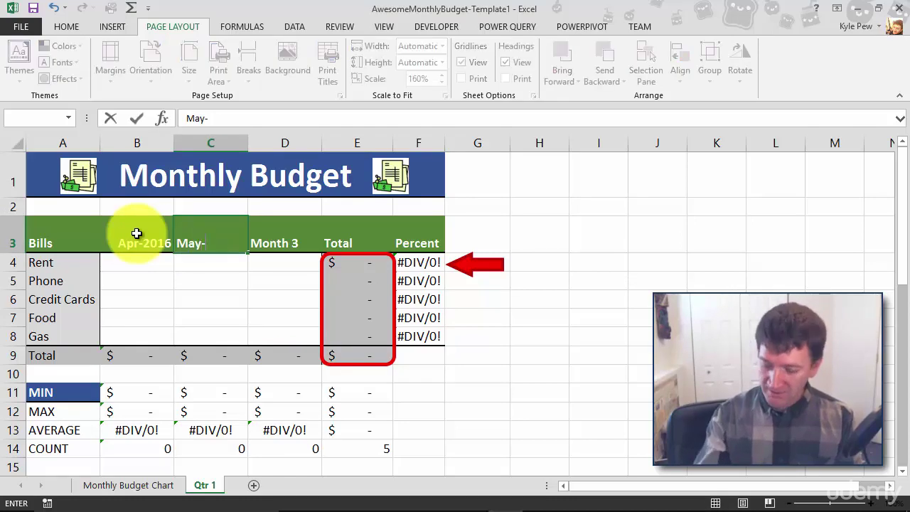
type("2016")
key("Tab")
type("Ju")
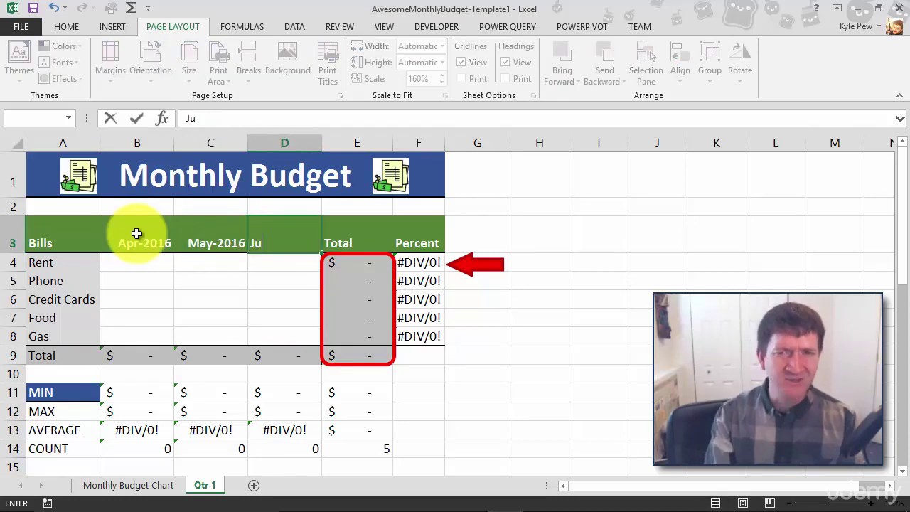
type("n-2016")
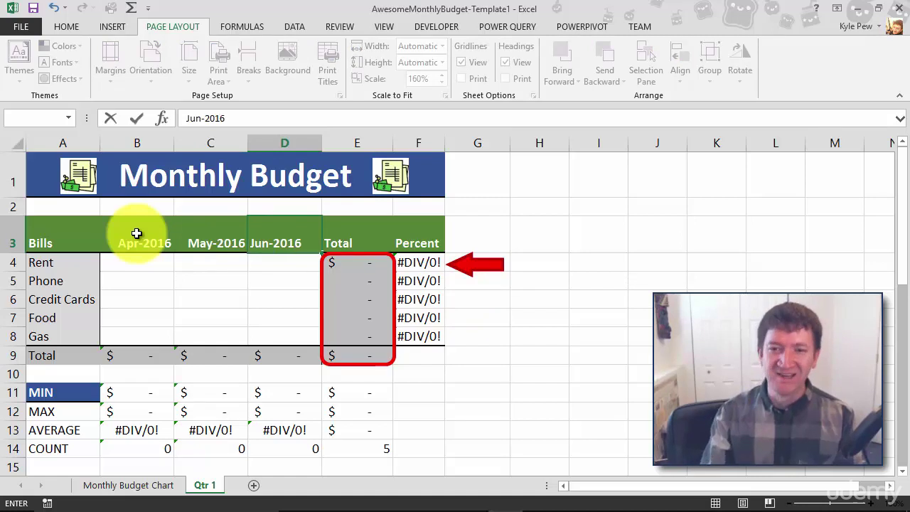
key("Return")
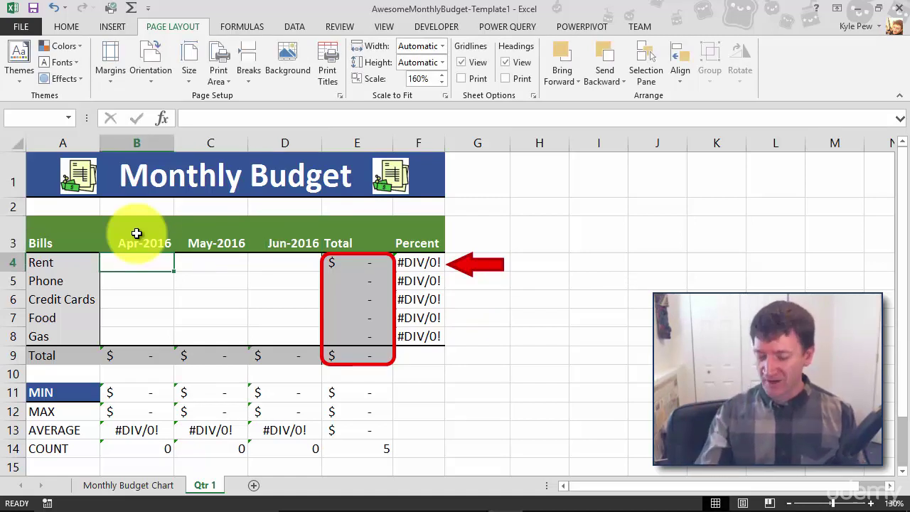
- Enter 200 as the April rent amount and check the Credit Cards chart below the budget table
type("200")
key("Return")
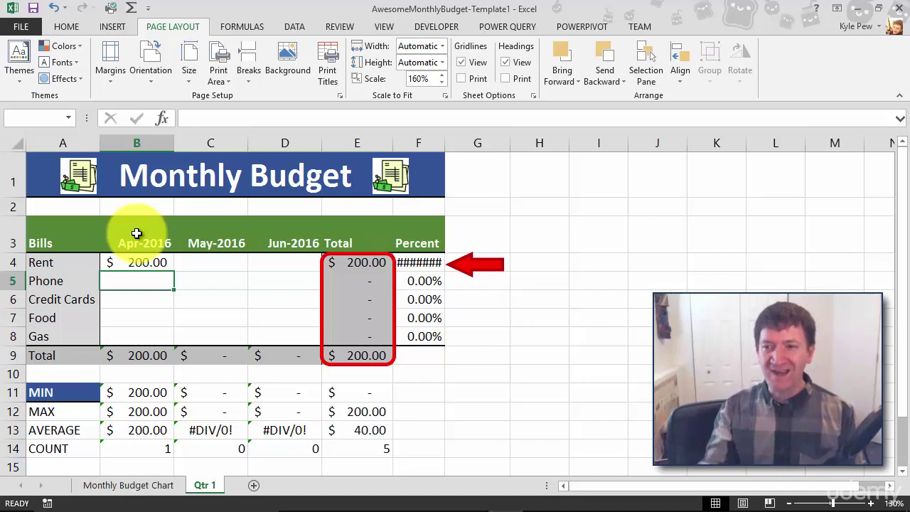
scroll(239, 365, "down", 6)
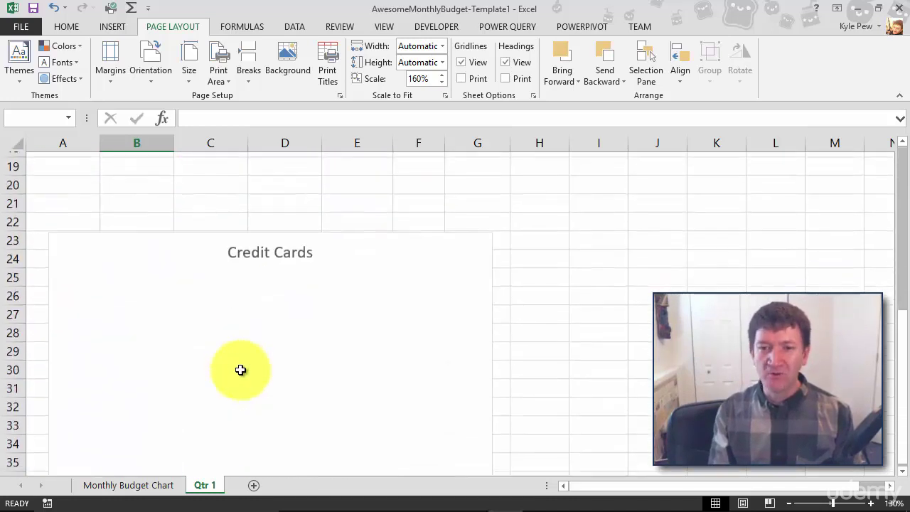
scroll(241, 371, "up", 6)
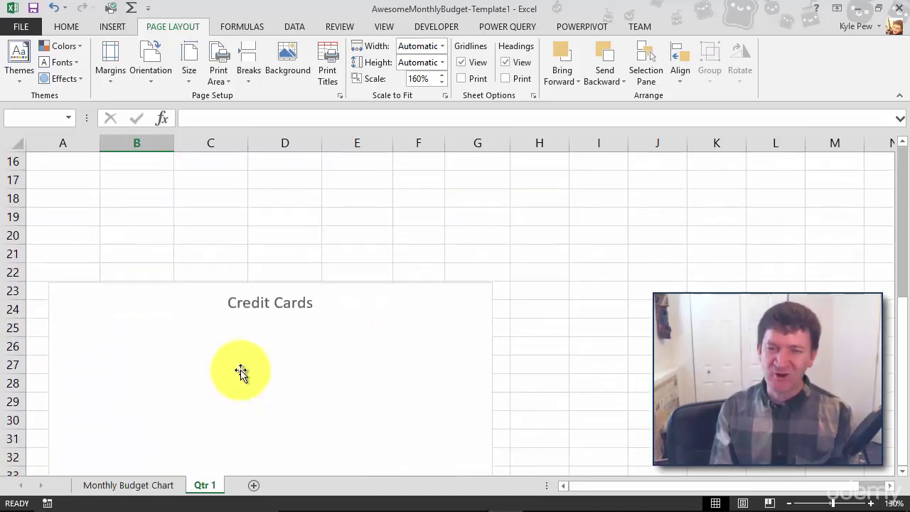